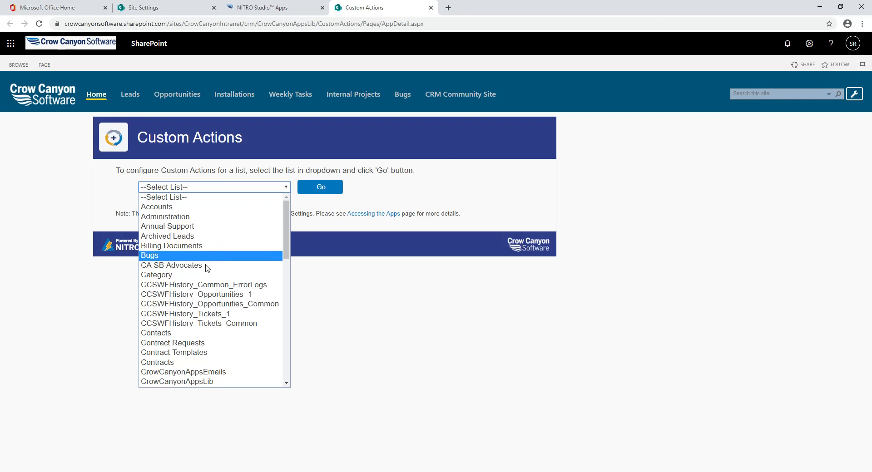
Step: Open the Create Account custom action of the CA SB Advocates list for editing
left_click(316, 192)
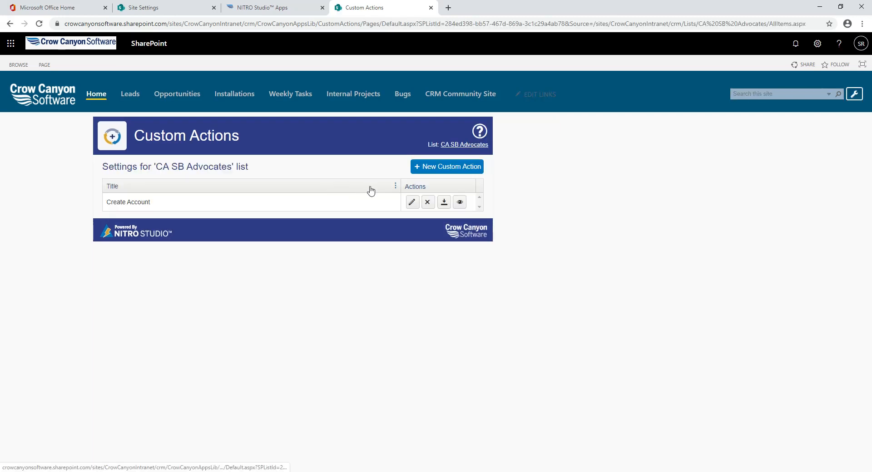
left_click(411, 203)
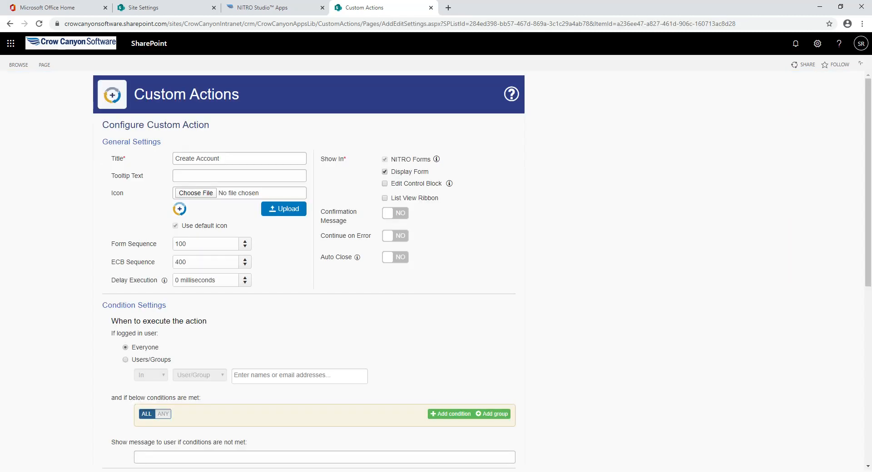
Step: Start a new Send Teams Message action and name it "Send message to Teams Channel -- Marketing/General"
left_click_drag(868, 190, 868, 278)
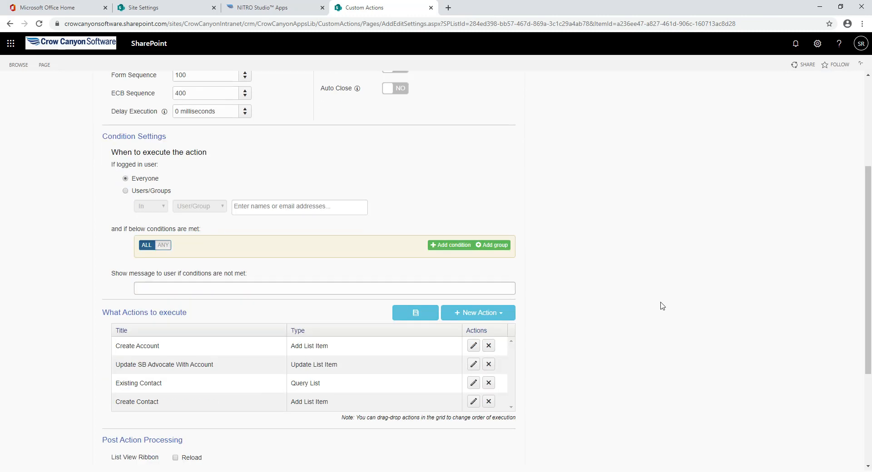
left_click(501, 319)
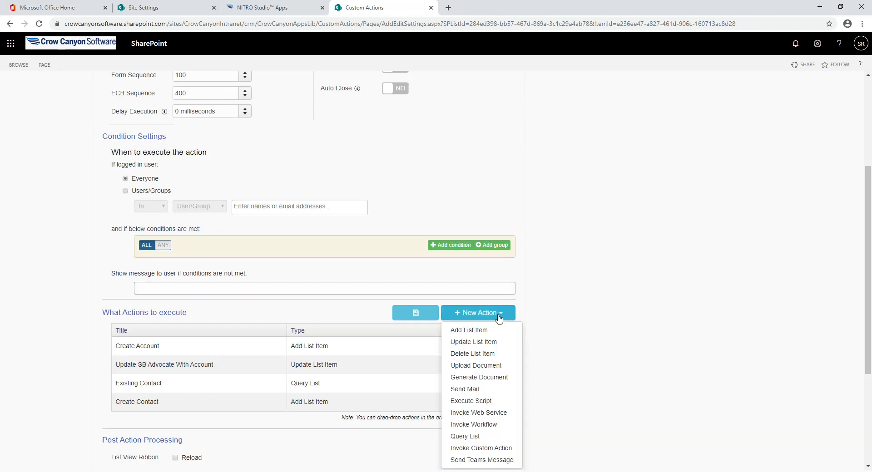
left_click(473, 460)
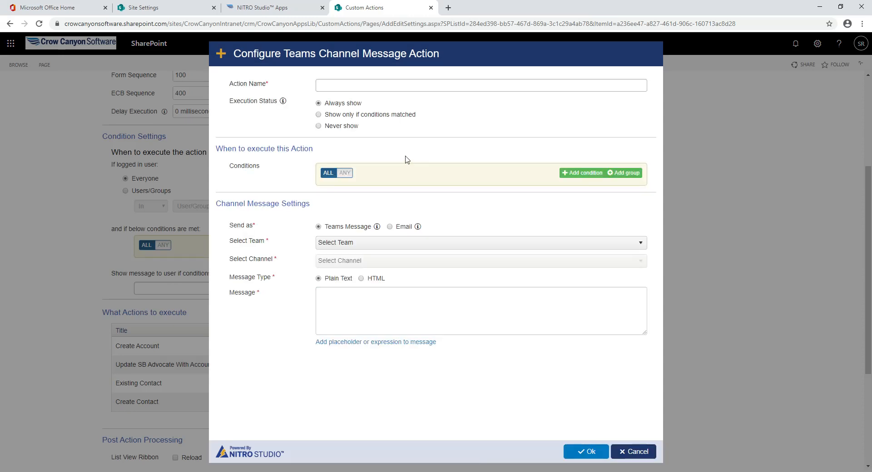
left_click(363, 82)
type("Sent")
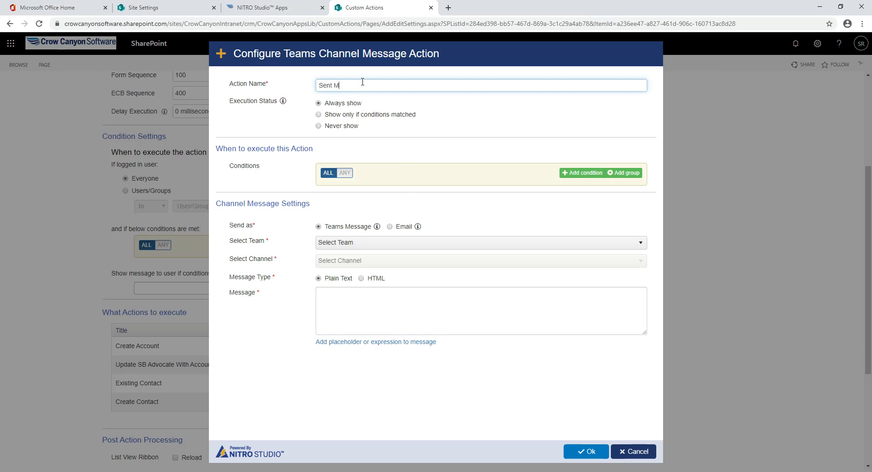
type("messag")
type("keting/General")
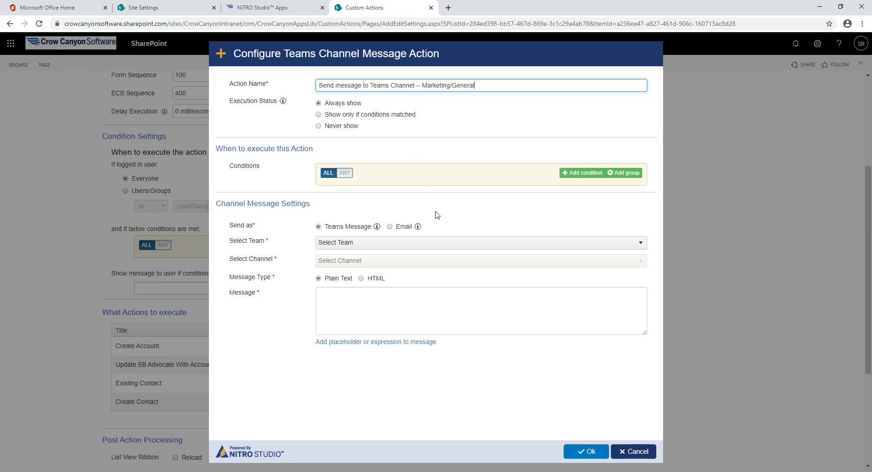
Step: Set the channel message to be sent as Email to view its fields, and return it to Teams Message
left_click(390, 227)
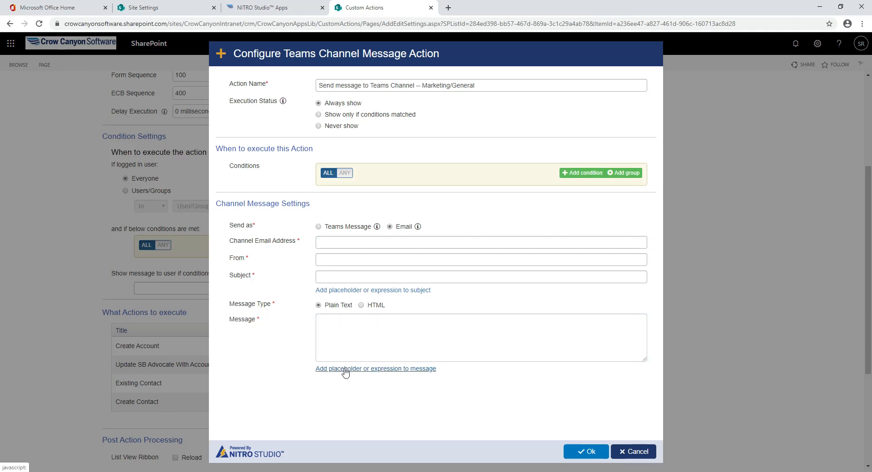
left_click(366, 354)
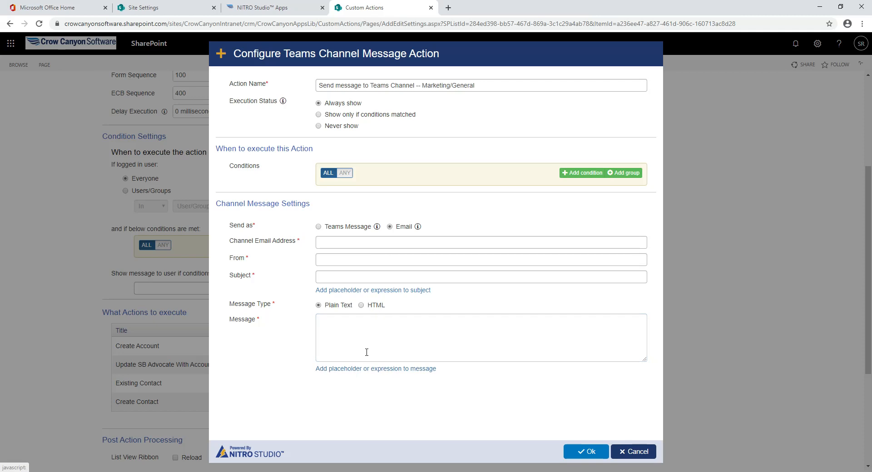
left_click(319, 227)
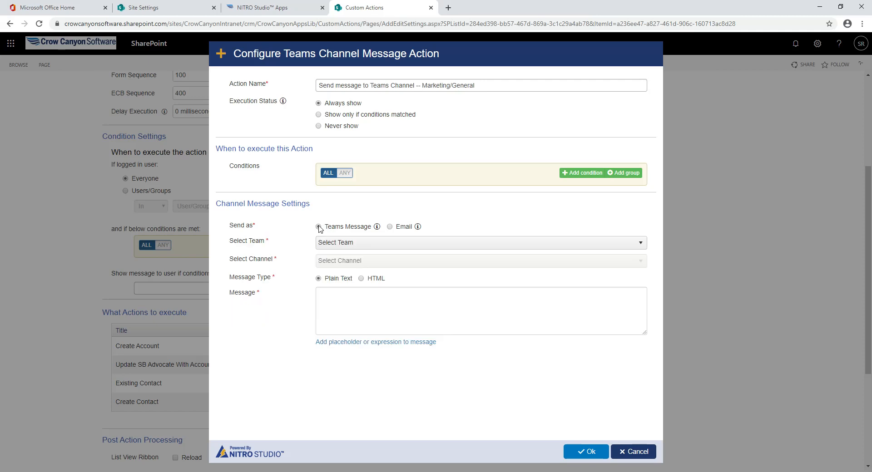
Step: Choose the Marketing team and its General channel as the destination of the Teams message
left_click(361, 243)
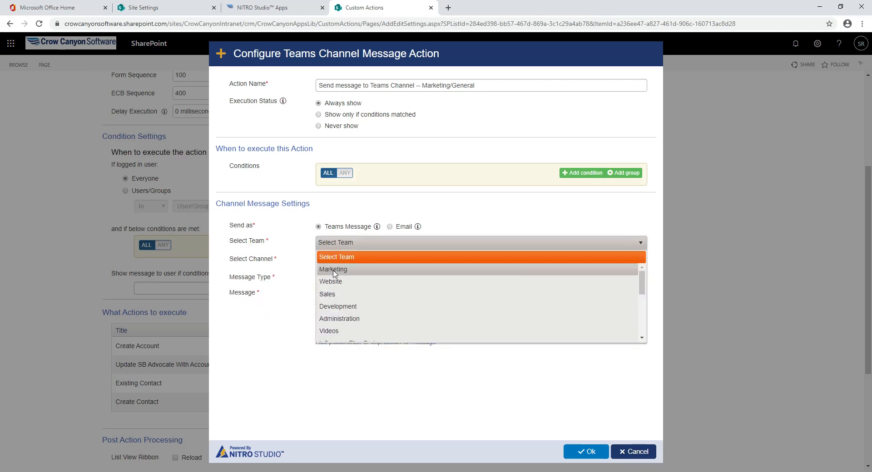
left_click(341, 267)
left_click(340, 266)
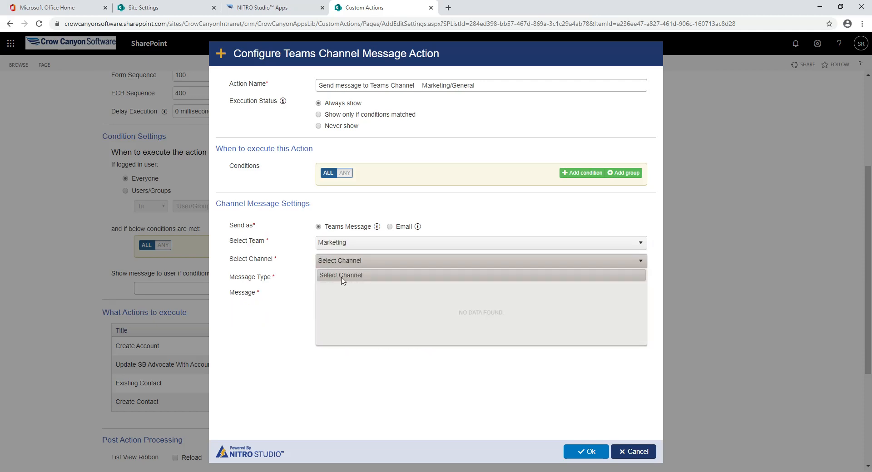
left_click(343, 276)
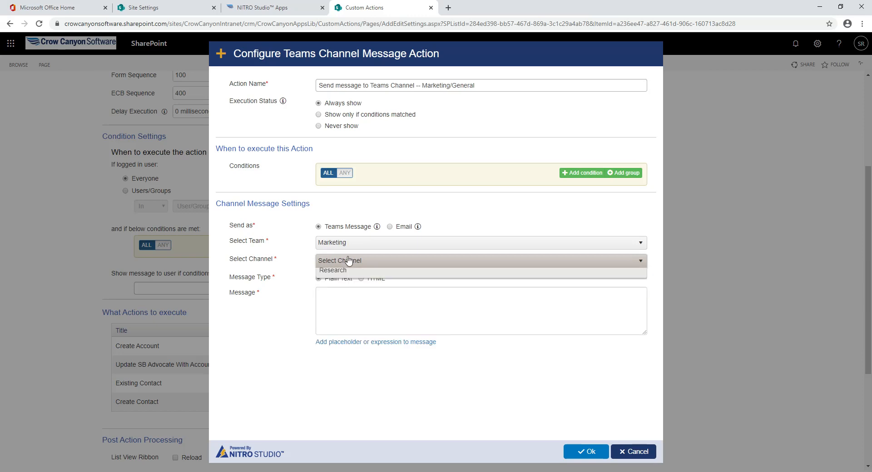
left_click(346, 260)
left_click(337, 288)
left_click(335, 294)
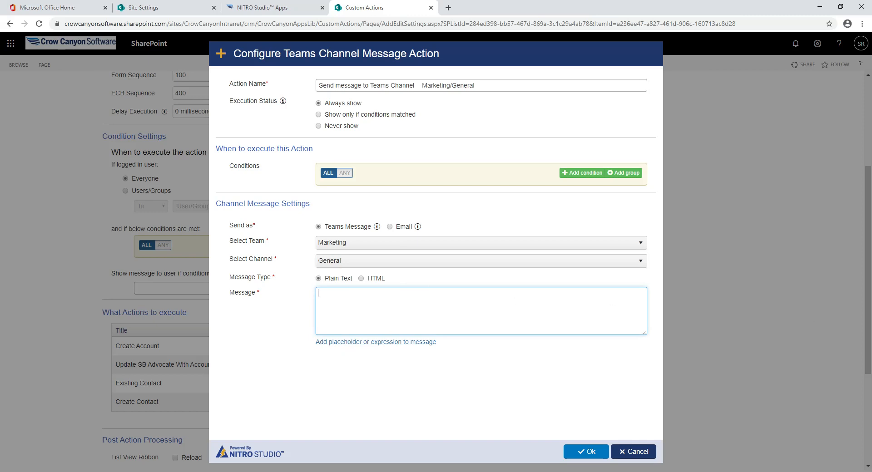
Step: Switch to Microsoft Teams beside the action form and examine the account creation posts in the General channel
key("alt+Tab")
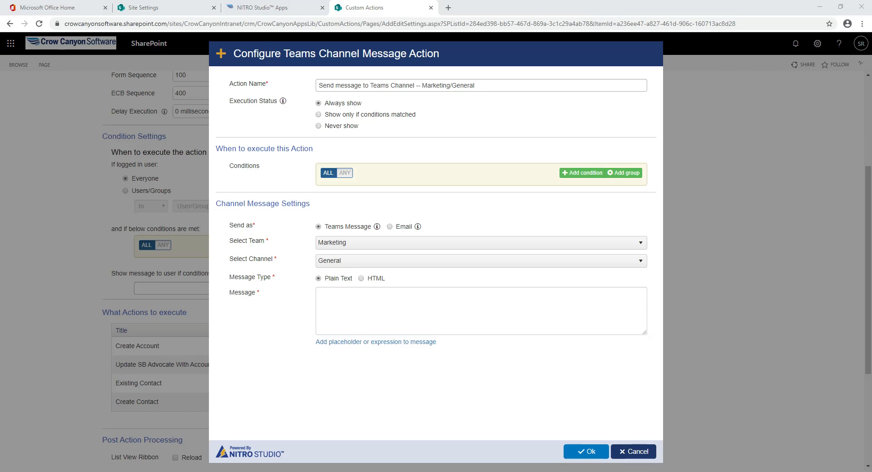
left_click_drag(871, 90, 483, 74)
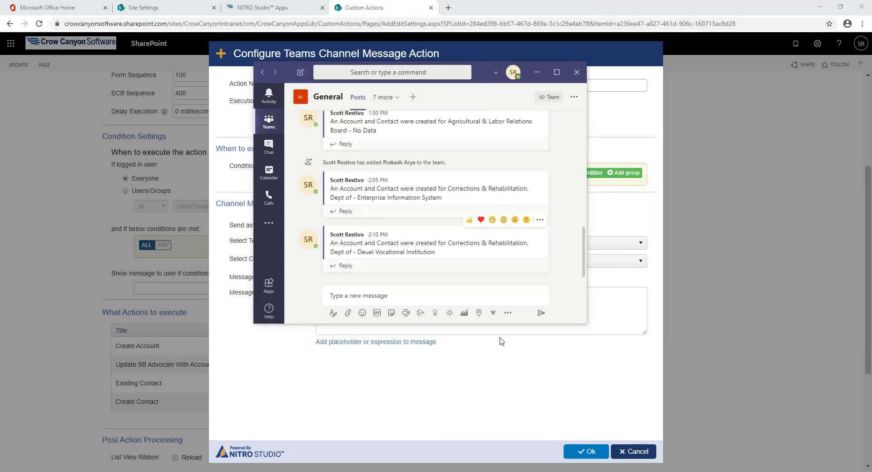
left_click_drag(506, 324, 503, 411)
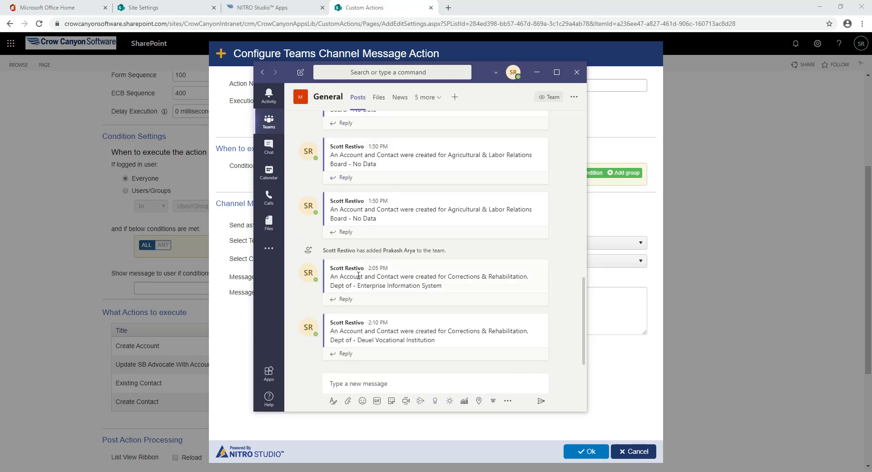
left_click_drag(477, 65, 727, 74)
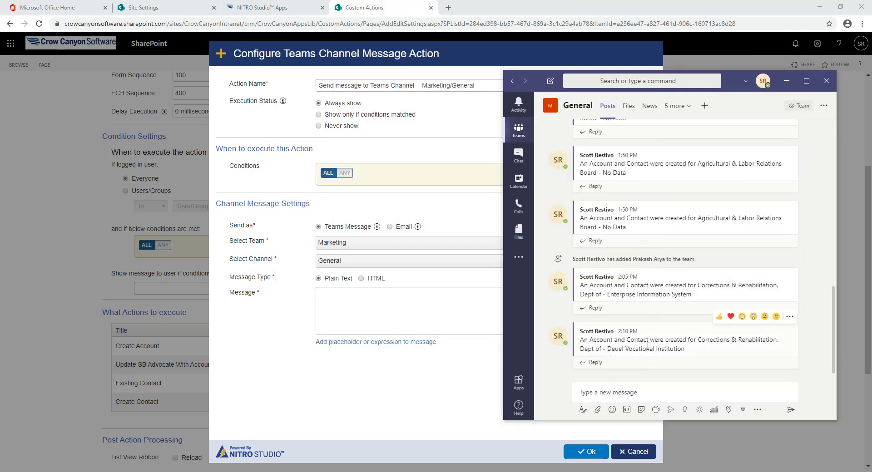
left_click_drag(702, 337, 687, 352)
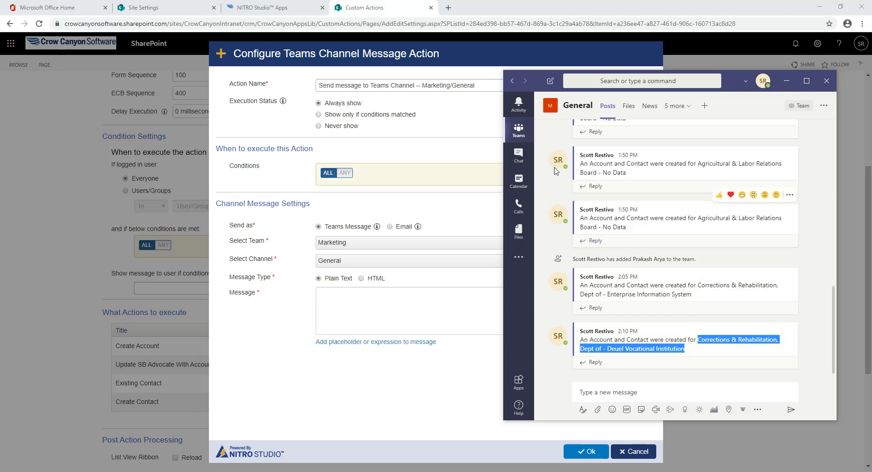
Step: View the email address of the Marketing team's General channel, leave Teams and cancel the channel message action
mouse_move(529, 138)
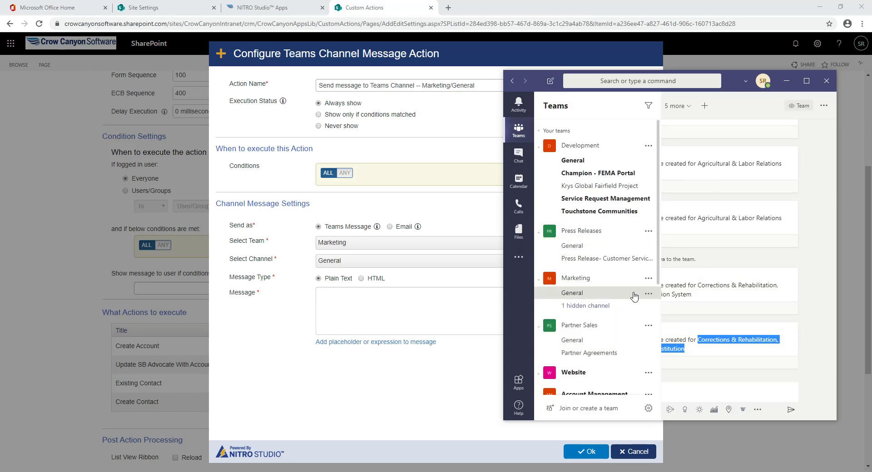
left_click(648, 296)
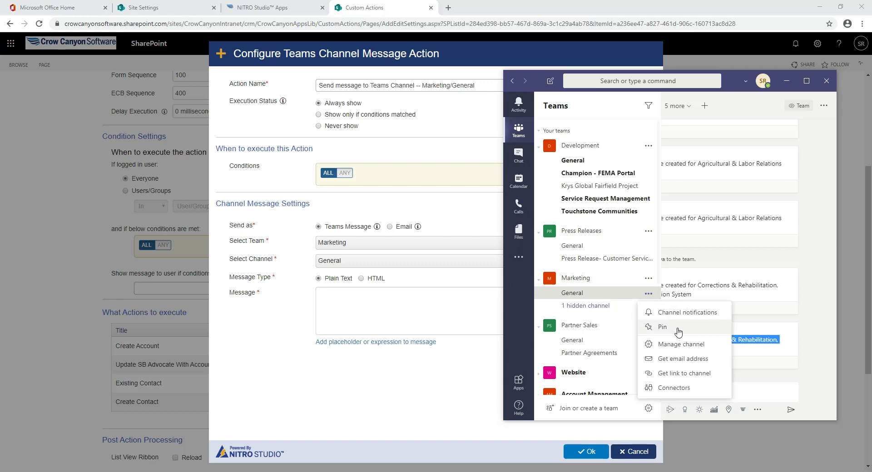
left_click(682, 360)
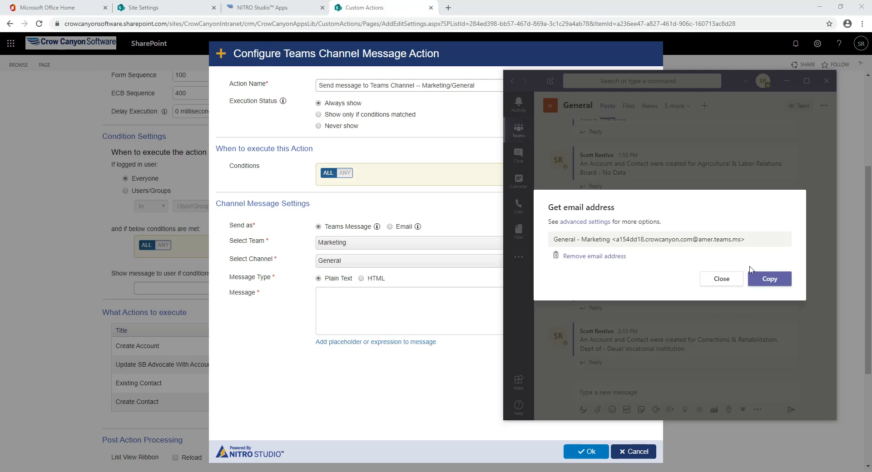
left_click(721, 279)
left_click(786, 86)
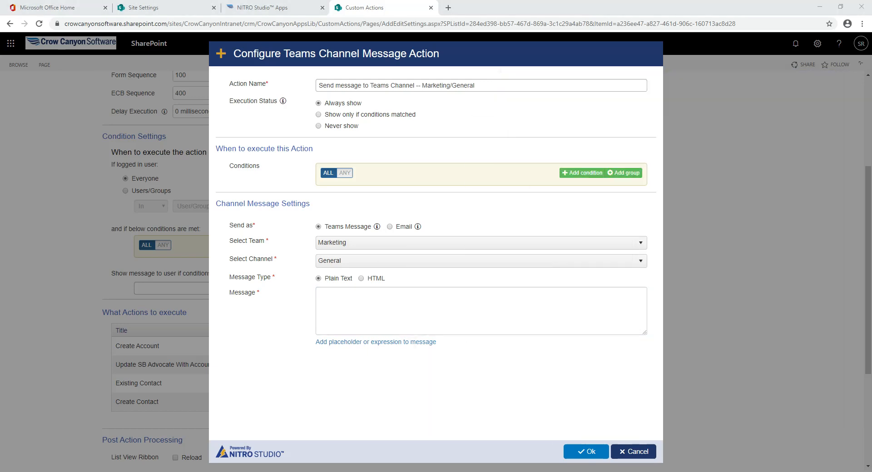
left_click(632, 452)
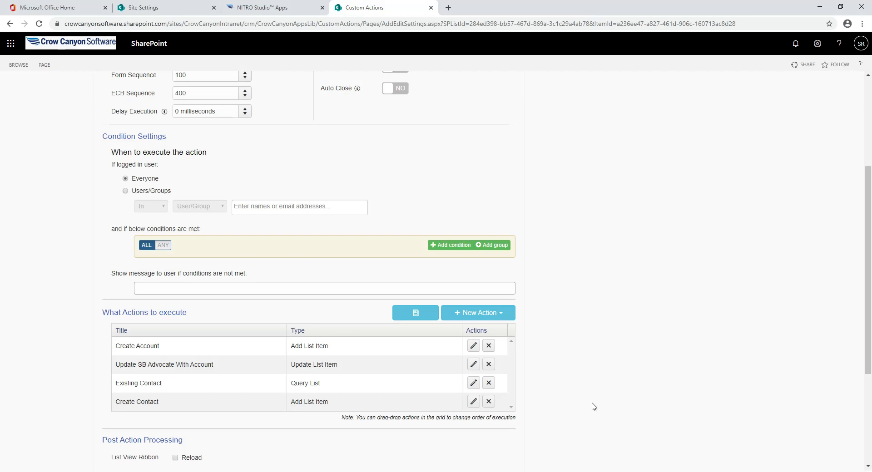
Step: Open the Teams Connection Settings within the site's Crow Canyon NITRO Site Settings
left_click(174, 10)
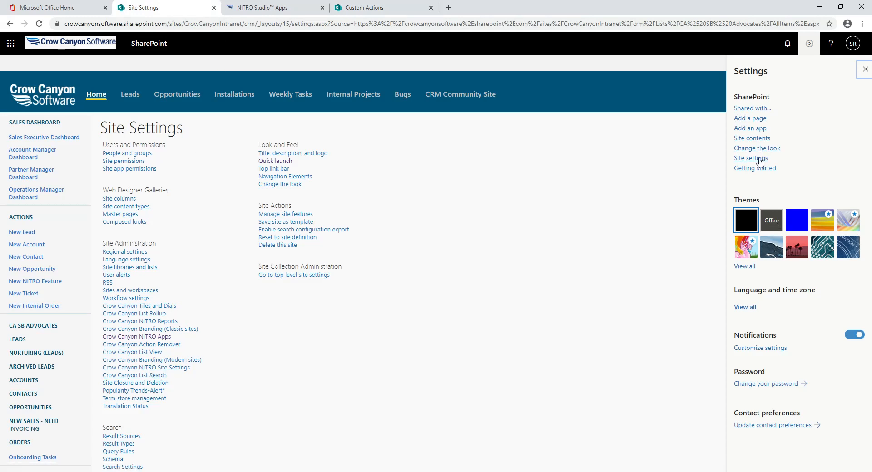
left_click(164, 369)
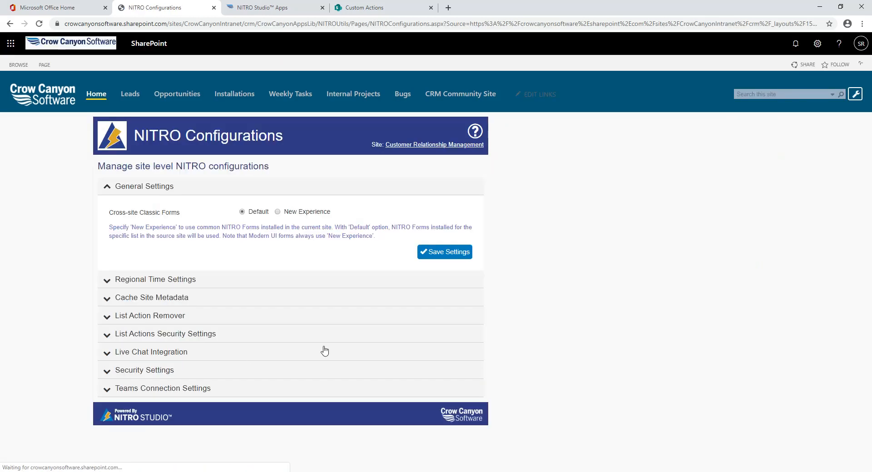
left_click(107, 392)
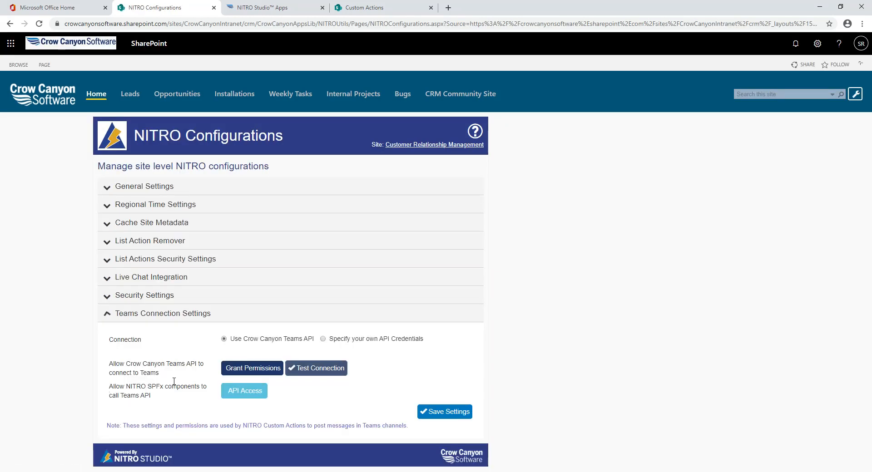
Step: Review the permissions requested by the Crow Canyon Teams API, close the consent request without accepting and test the Teams connection
left_click(261, 369)
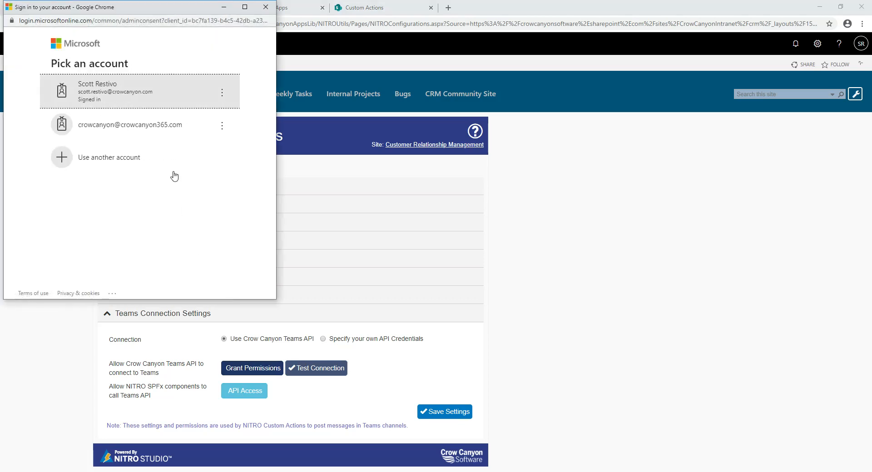
left_click(91, 91)
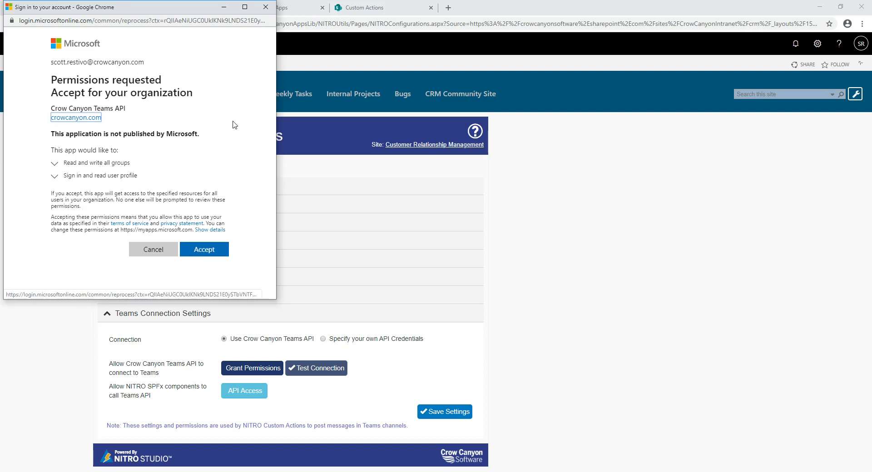
left_click(266, 7)
left_click(312, 367)
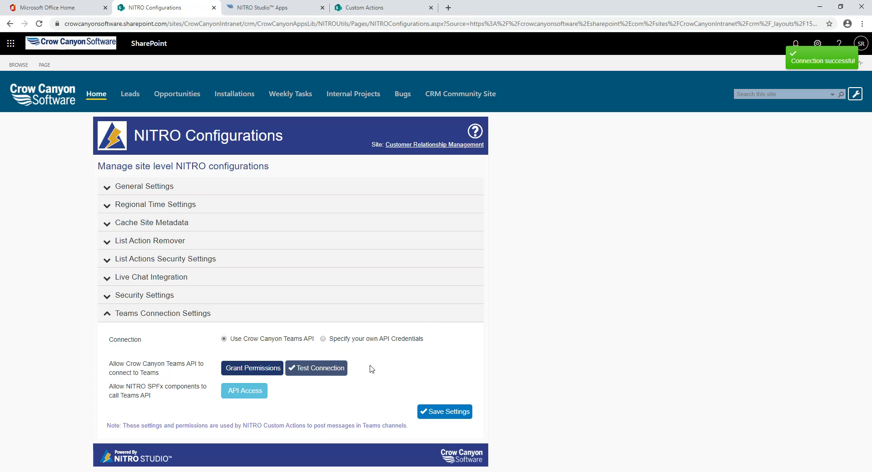
Step: Check the API access requests in the SharePoint admin center and return to the Create Account custom action's configuration
left_click(244, 391)
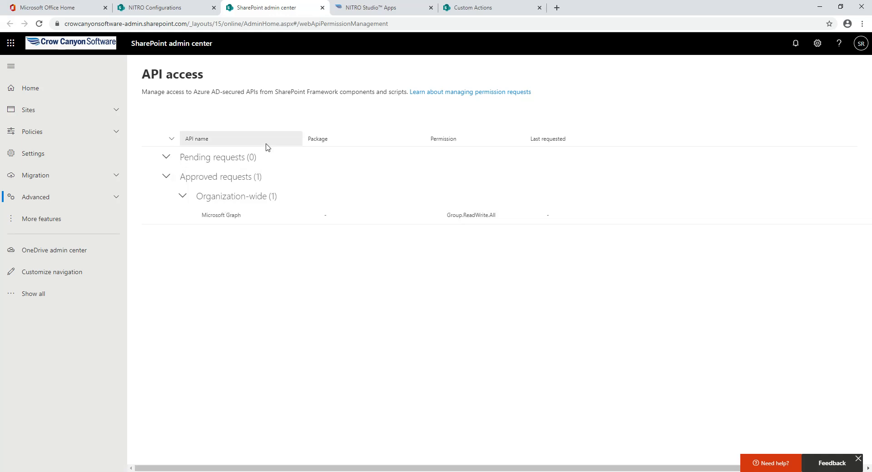
left_click(185, 10)
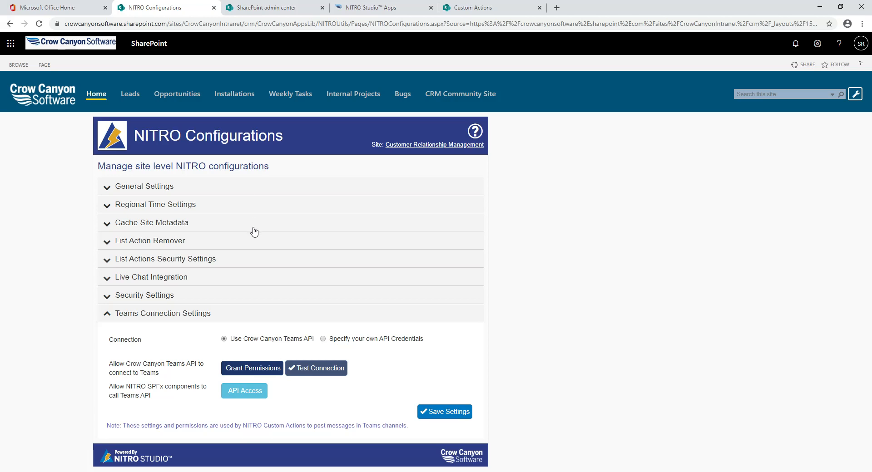
left_click(475, 13)
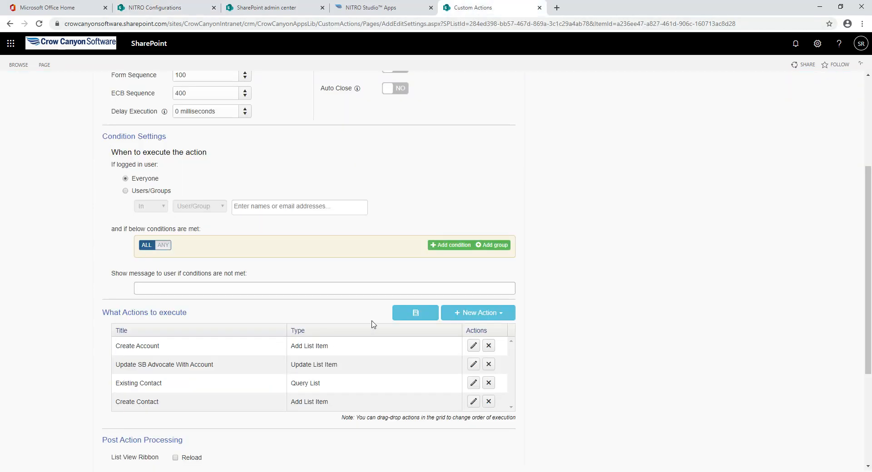